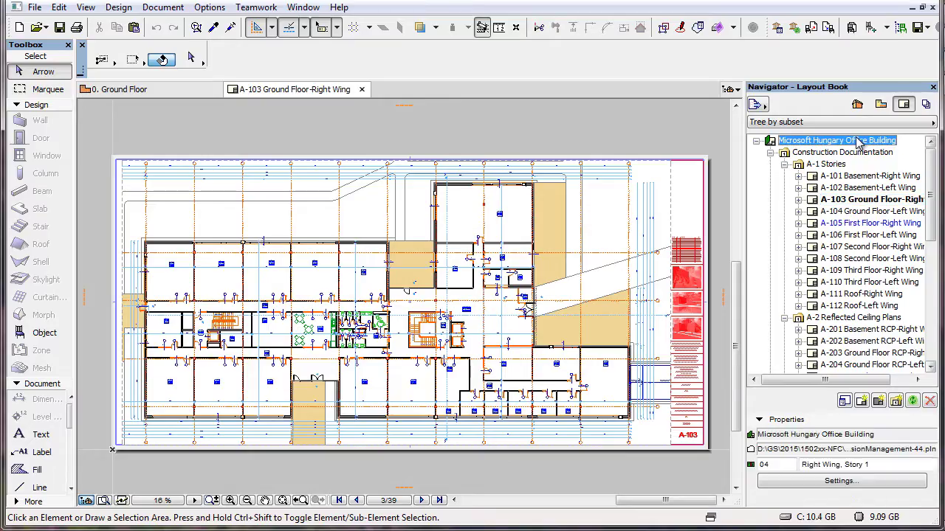
Look over the Layout Scheme fields in the Microsoft Hungary Office Building book settings, and close the settings without changes.
right_click(859, 143)
click(915, 288)
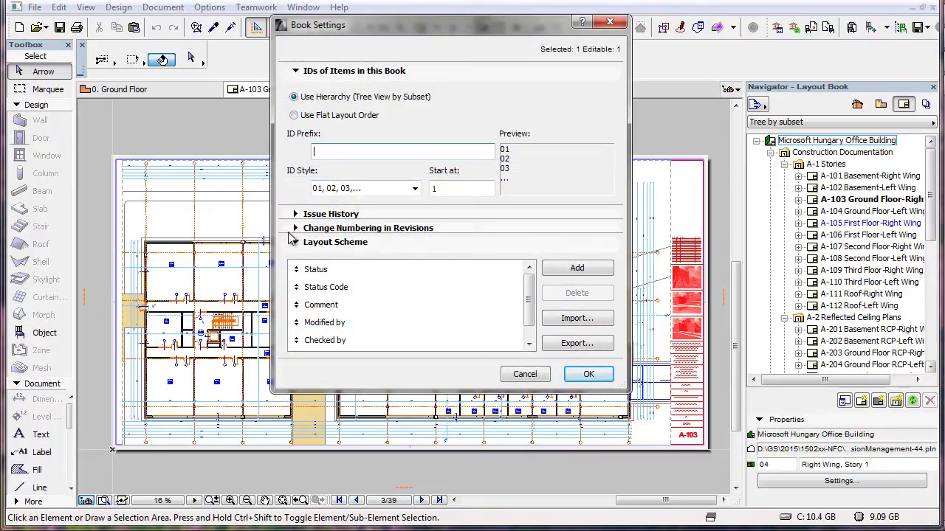
drag(531, 299, 534, 312)
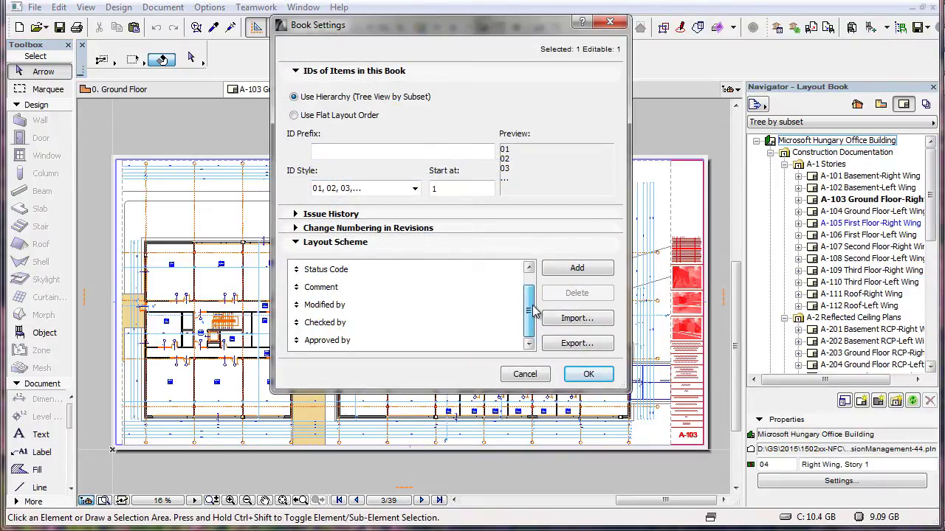
click(543, 375)
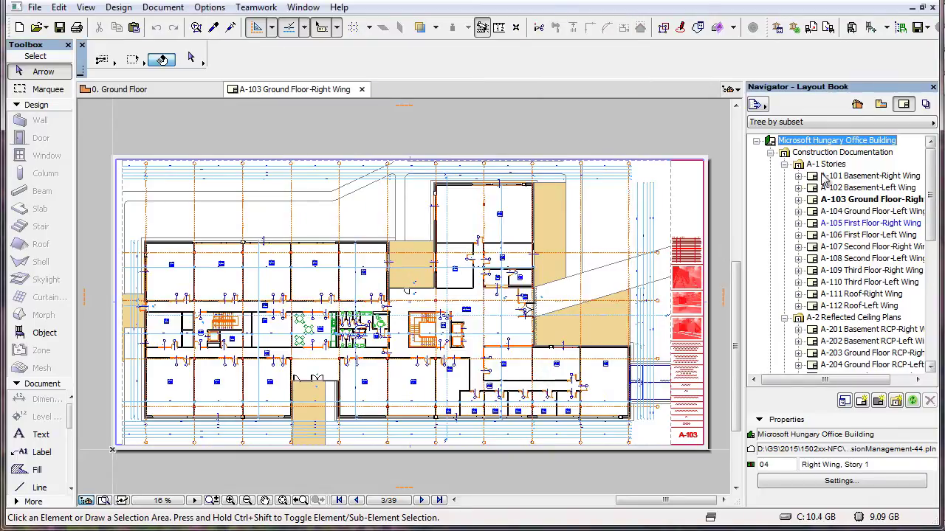
Reopen the book settings and examine each Layout Scheme field from Status through Approved by.
right_click(884, 142)
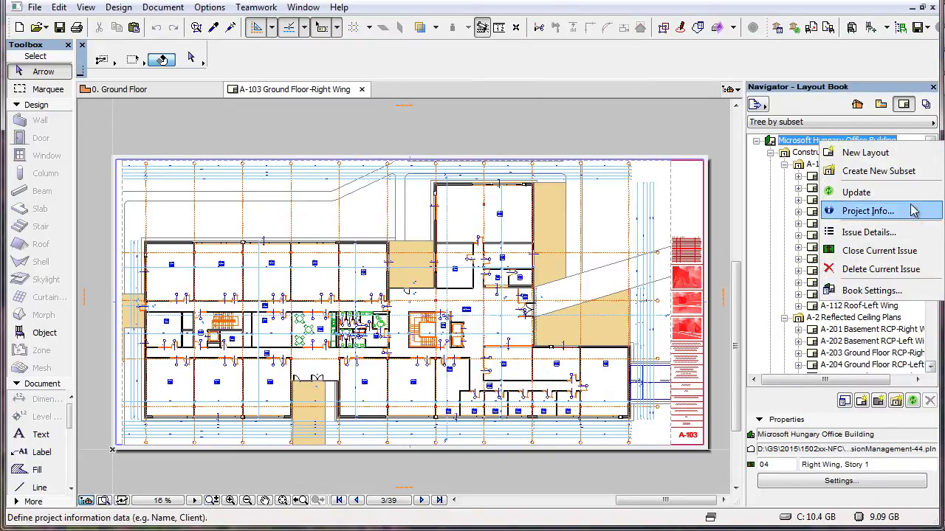
click(926, 293)
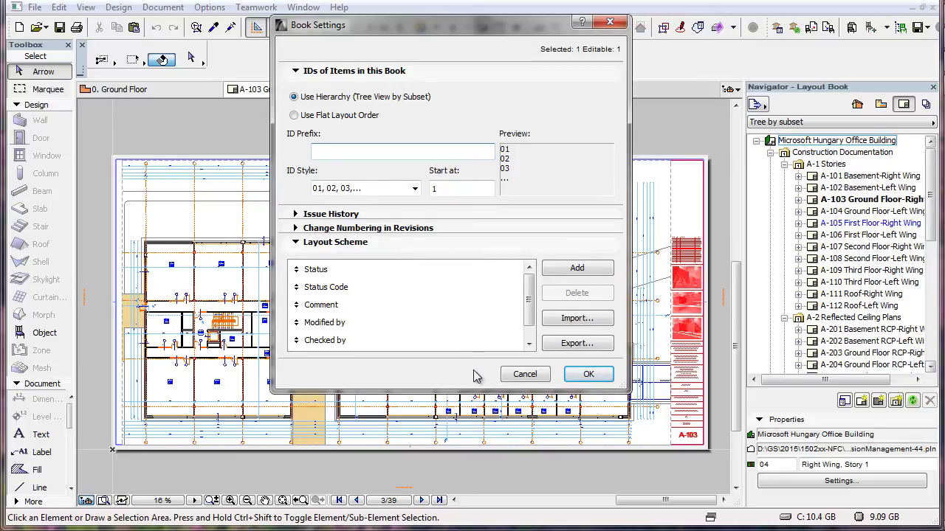
mouse_move(529, 288)
mouse_down()
mouse_move(529, 313)
mouse_move(528, 290)
mouse_up()
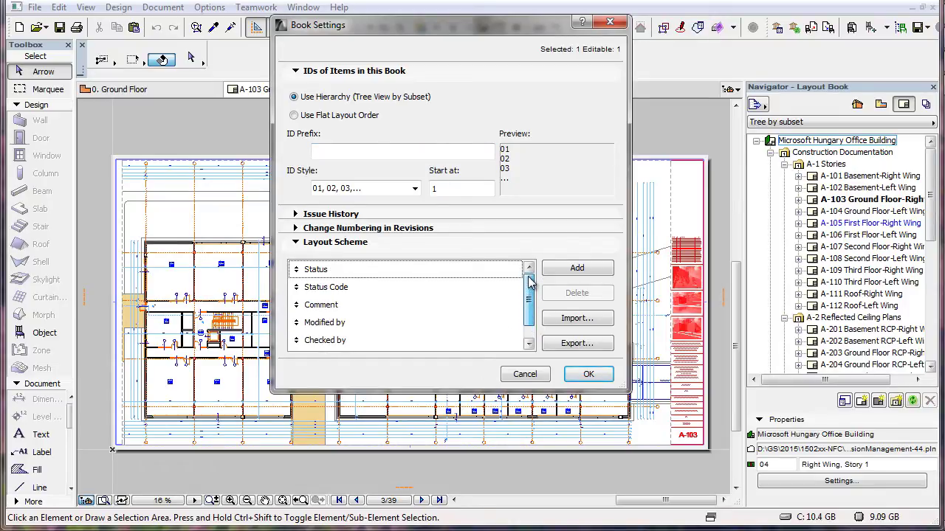
click(467, 269)
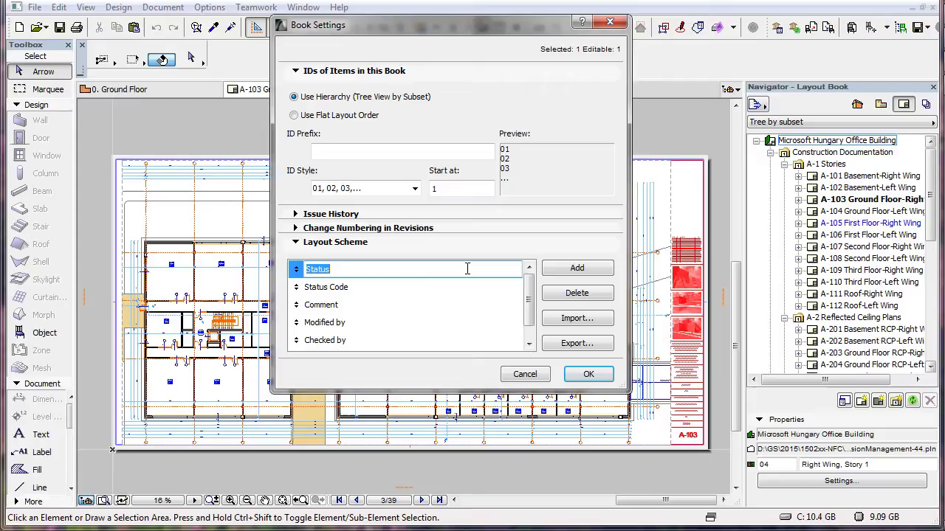
click(469, 288)
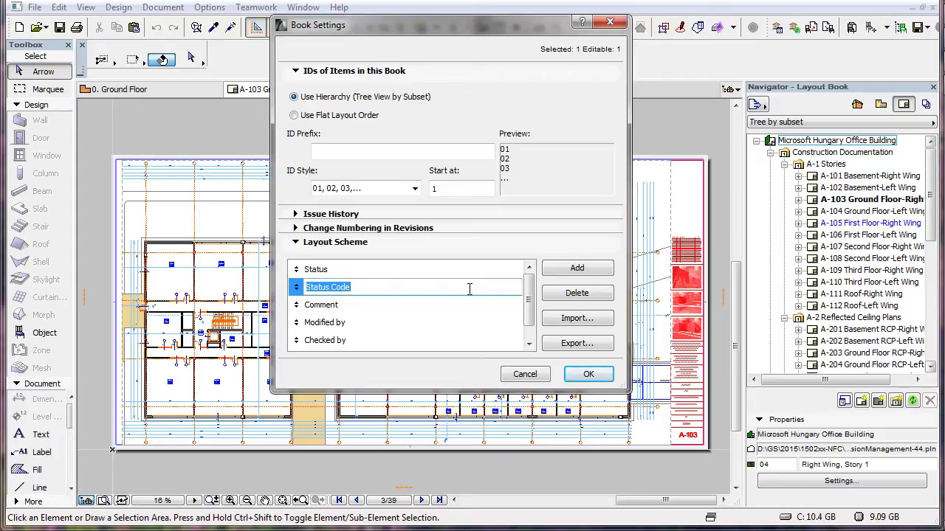
click(468, 303)
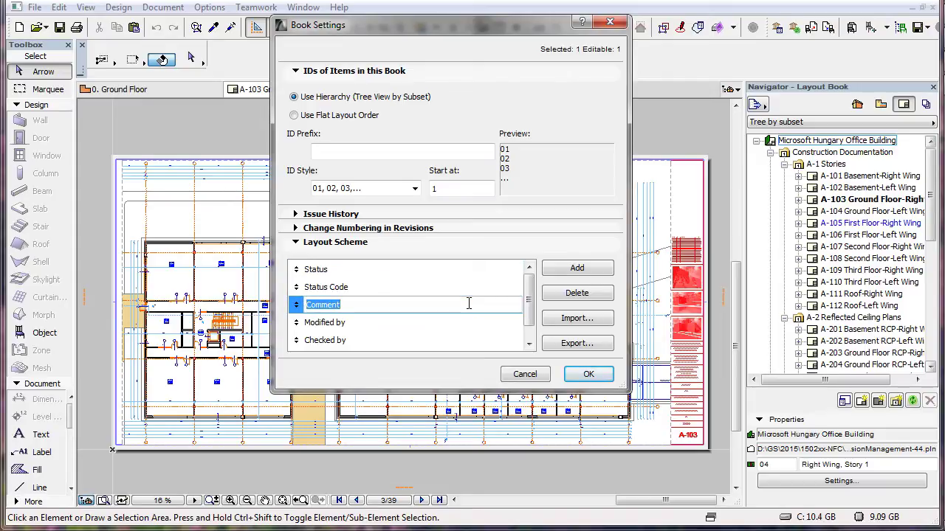
click(471, 322)
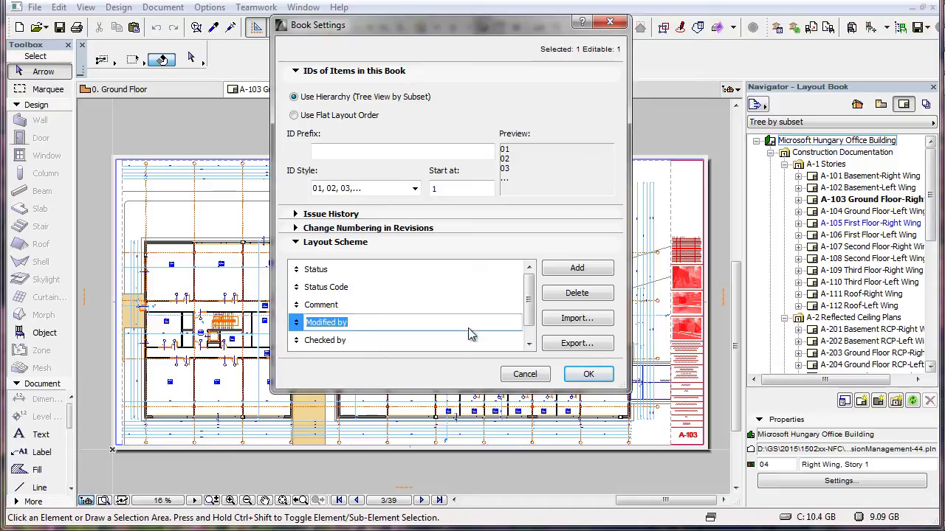
click(471, 337)
scroll(468, 317, down, 1)
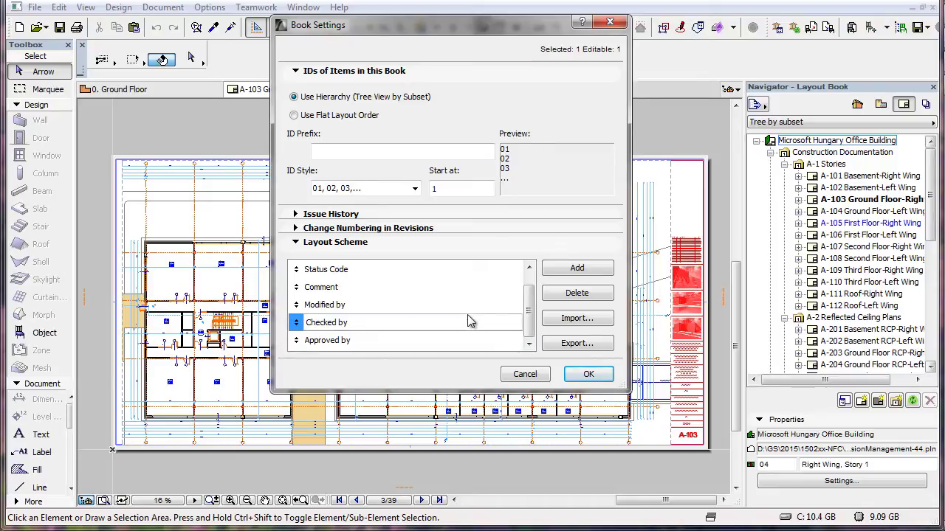
click(467, 340)
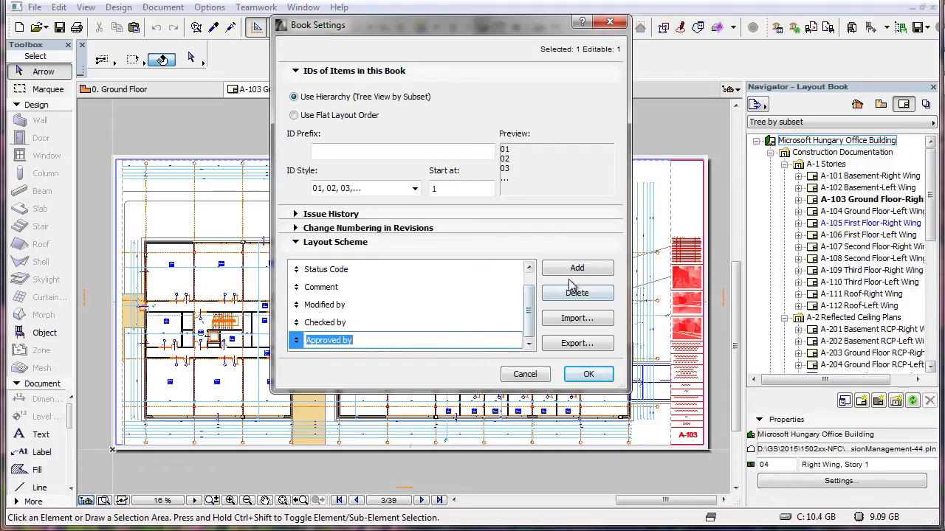
Add a new field named "Last Modification Date" to the Layout Scheme and apply the book settings.
click(600, 270)
click(600, 270)
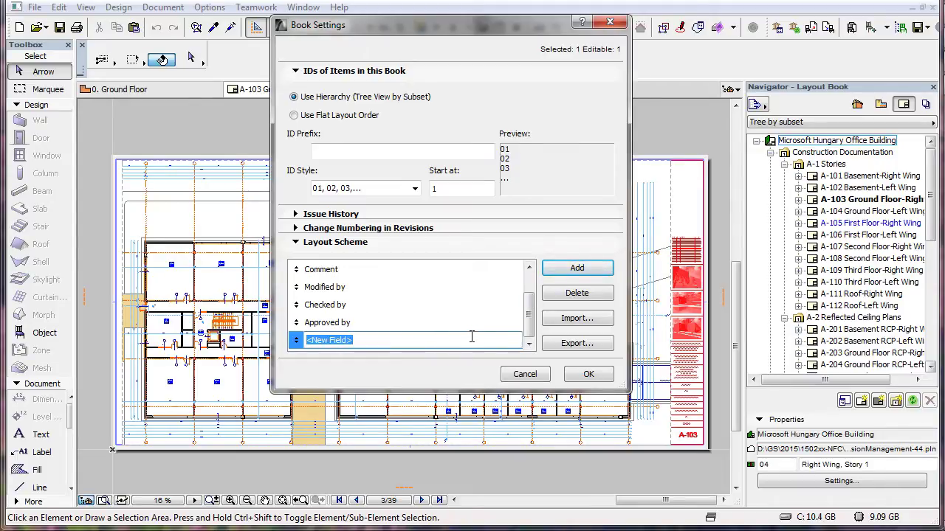
text(Last Modification Date)
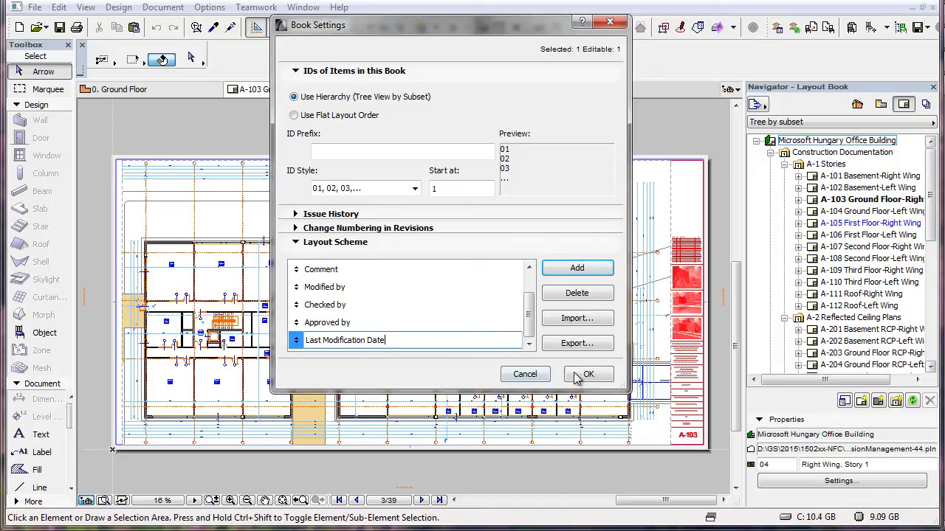
click(601, 375)
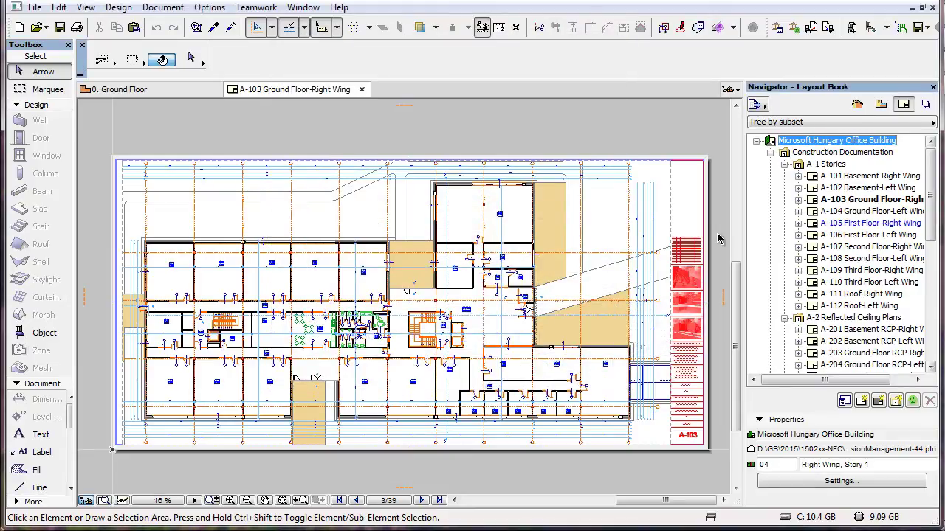
Set the Last Modification Date of the A-103 Ground Floor-Right Wing layout to "Nov 20, 2015" in its layout settings.
click(869, 201)
right_click(869, 206)
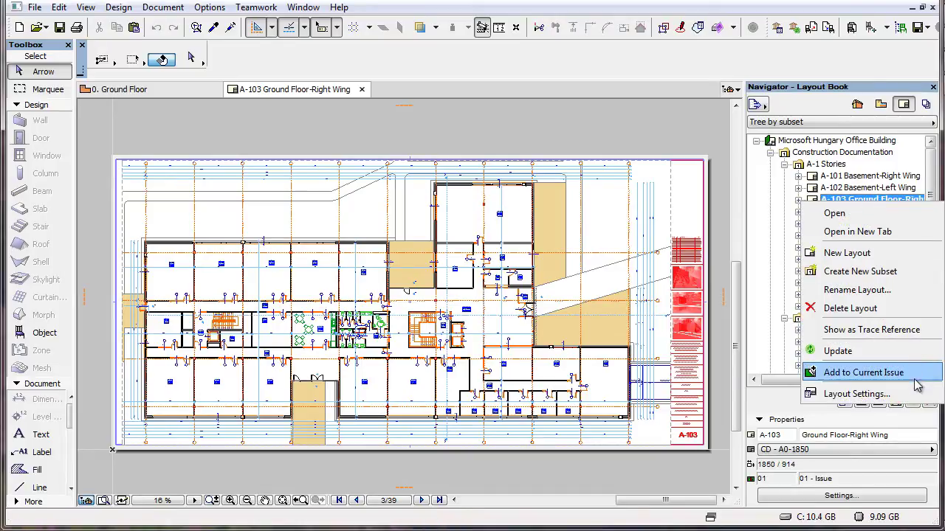
click(905, 399)
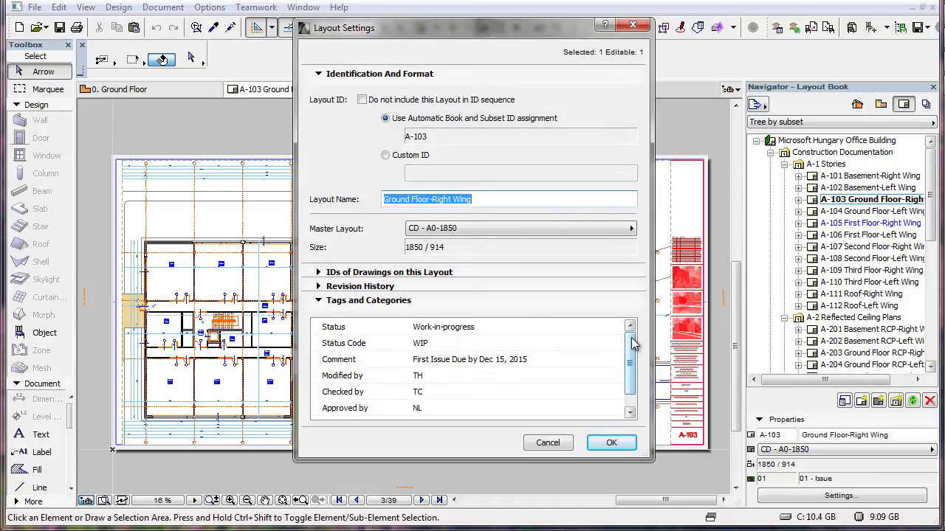
drag(632, 344, 573, 391)
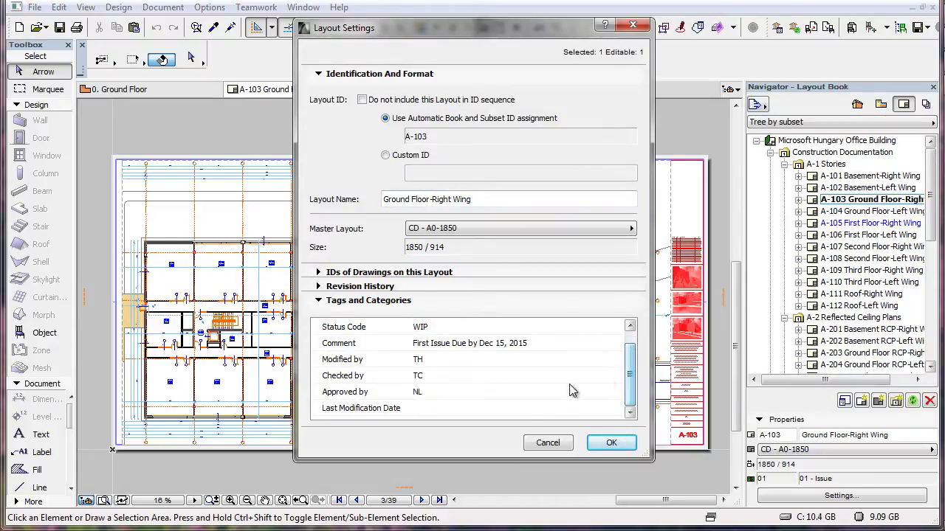
click(499, 409)
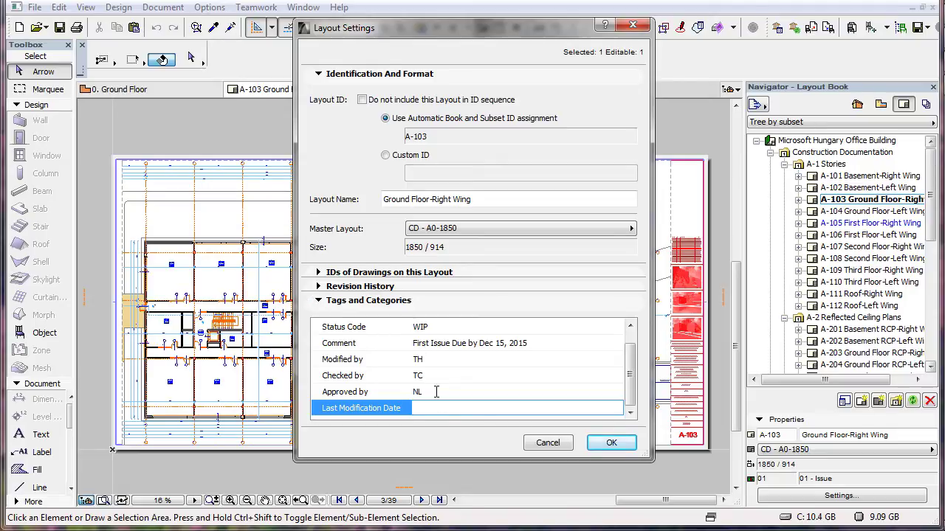
text(Nov 20, 2015)
click(611, 443)
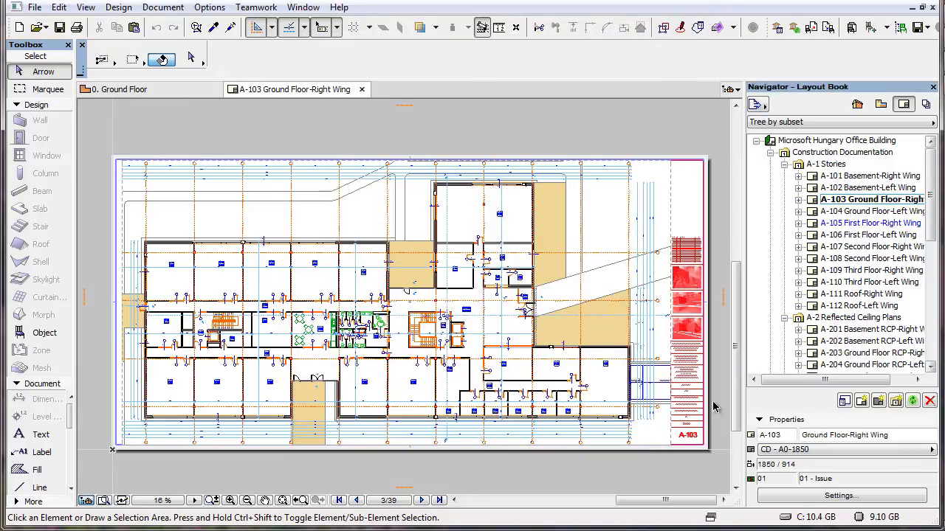
Delete the Last Modification Date field and its data from the book's Layout Scheme, check the remaining fields, and apply the settings.
click(880, 141)
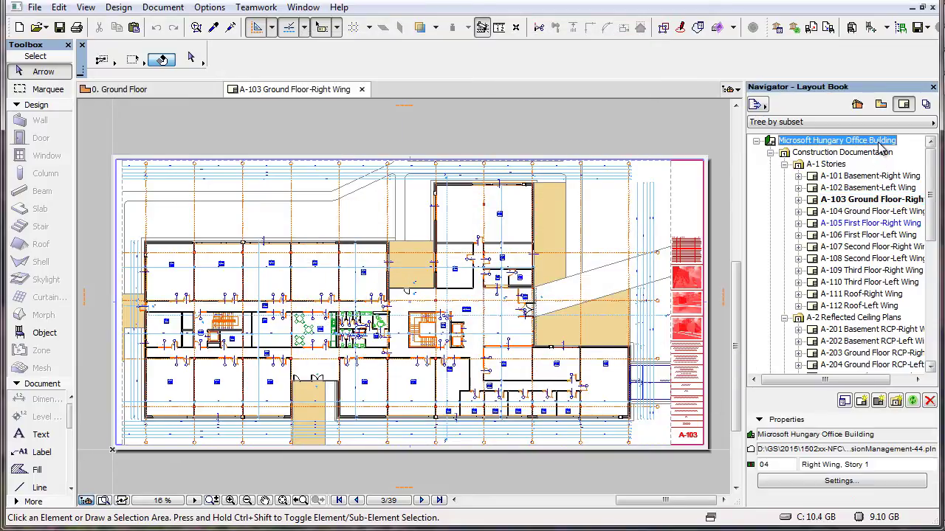
right_click(883, 149)
click(924, 294)
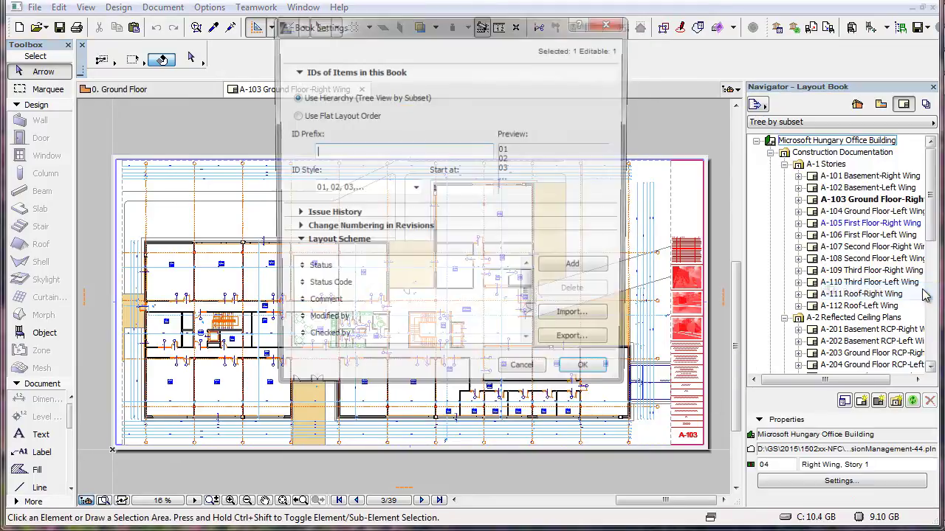
drag(530, 279, 530, 308)
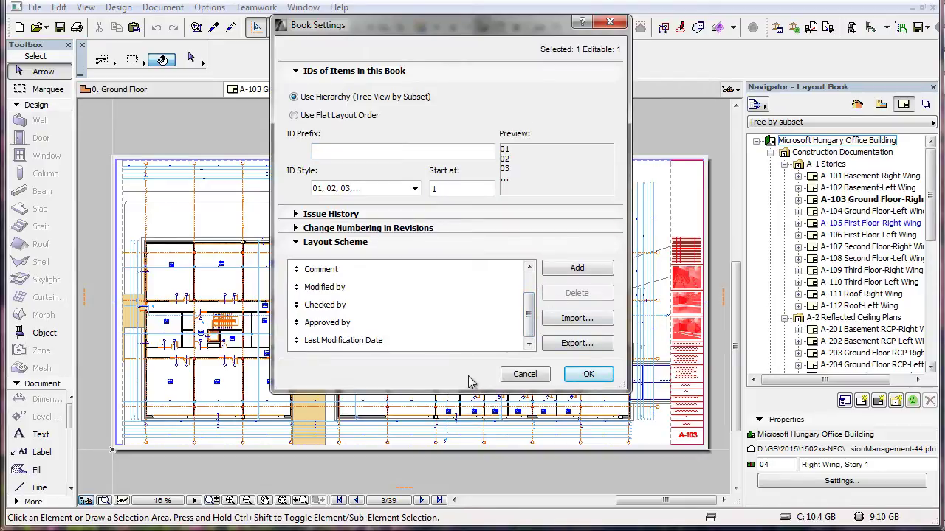
click(438, 341)
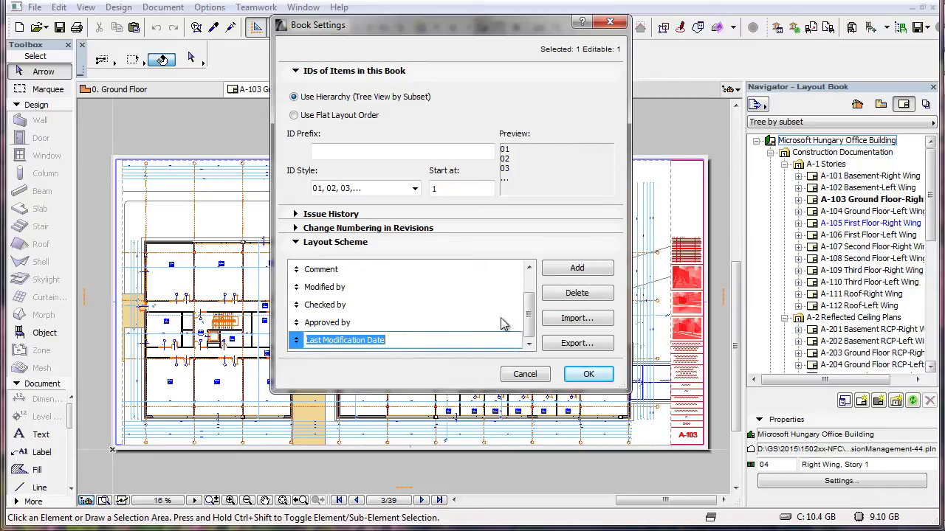
click(577, 293)
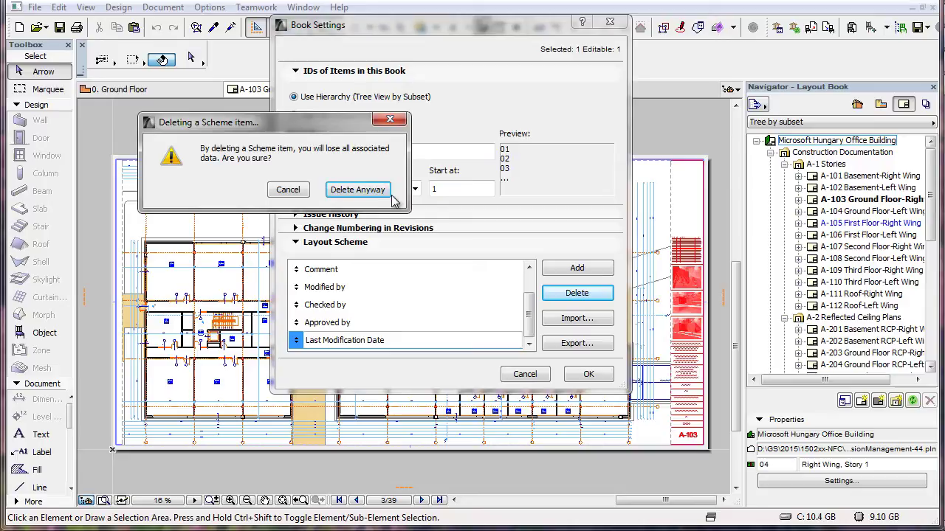
click(358, 190)
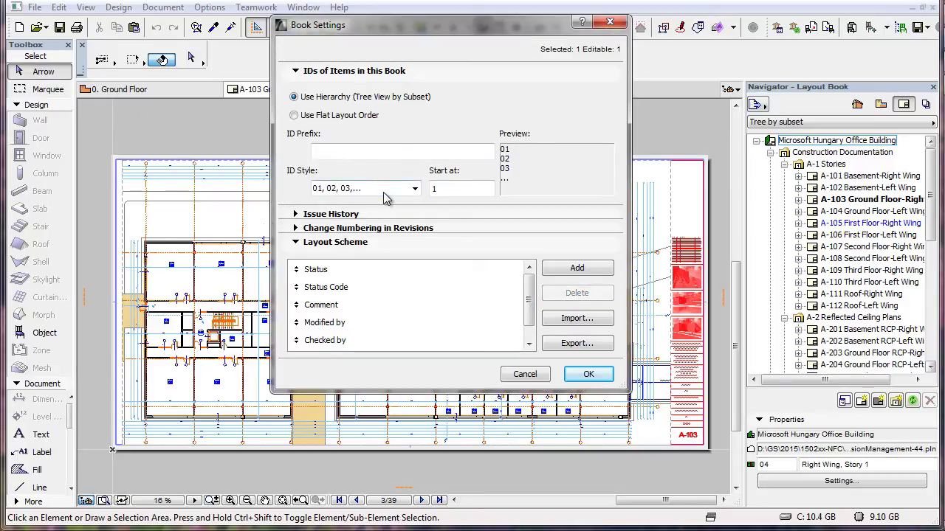
click(528, 329)
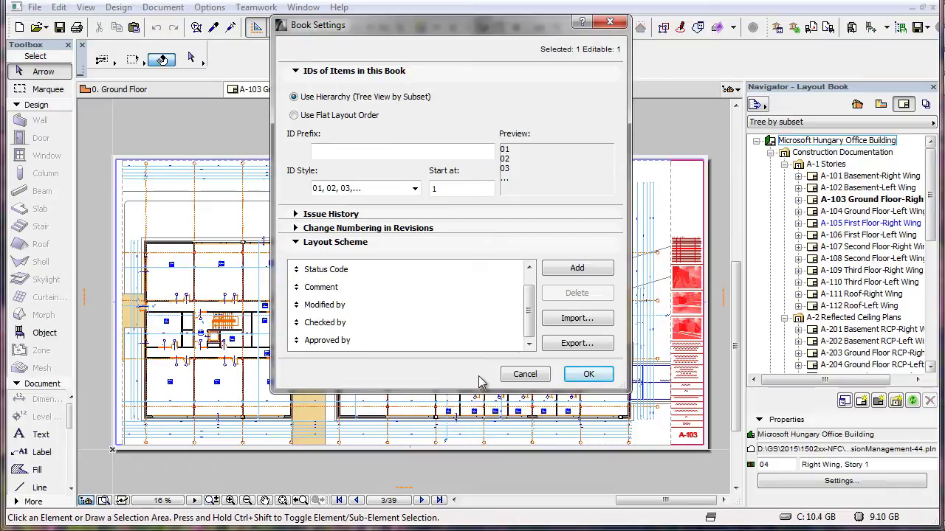
click(422, 270)
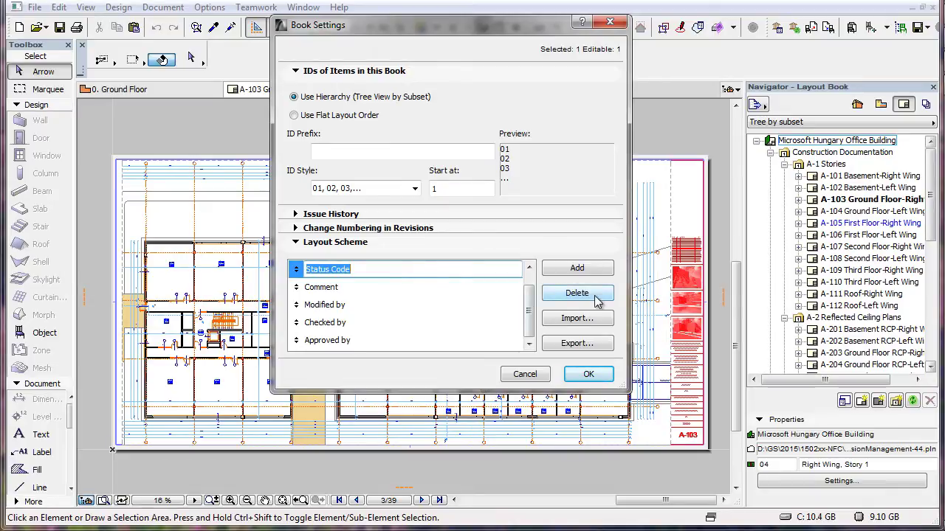
click(446, 306)
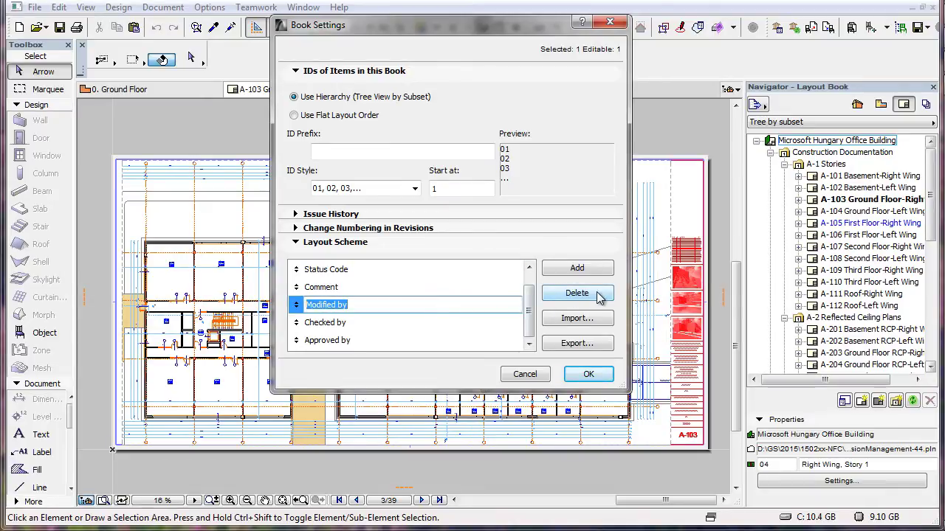
click(470, 340)
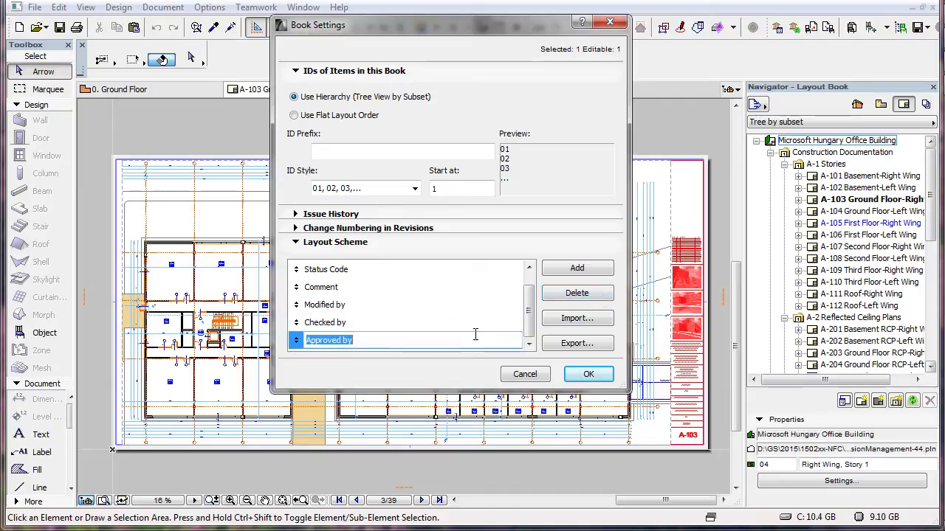
click(588, 374)
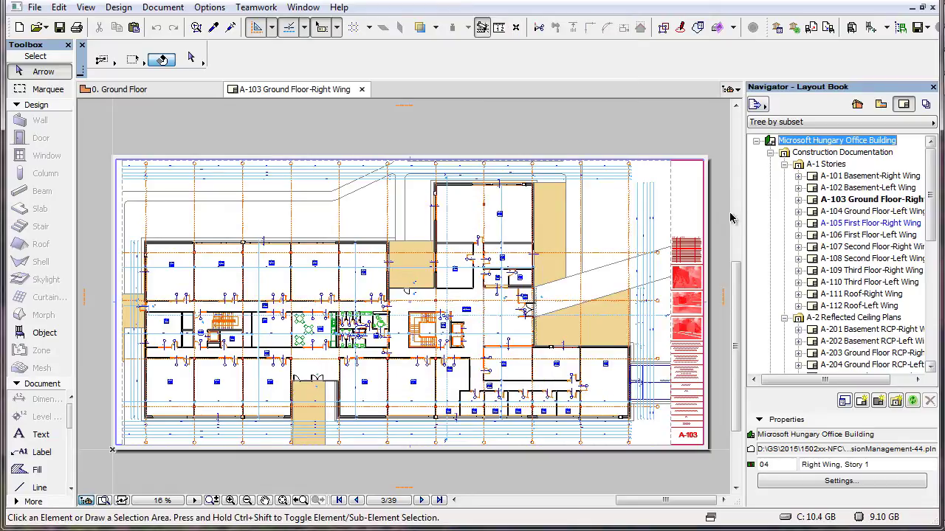
Check the Tags and Categories of the A-103 Ground Floor-Right Wing layout in its layout settings, leaving them unchanged.
right_click(806, 201)
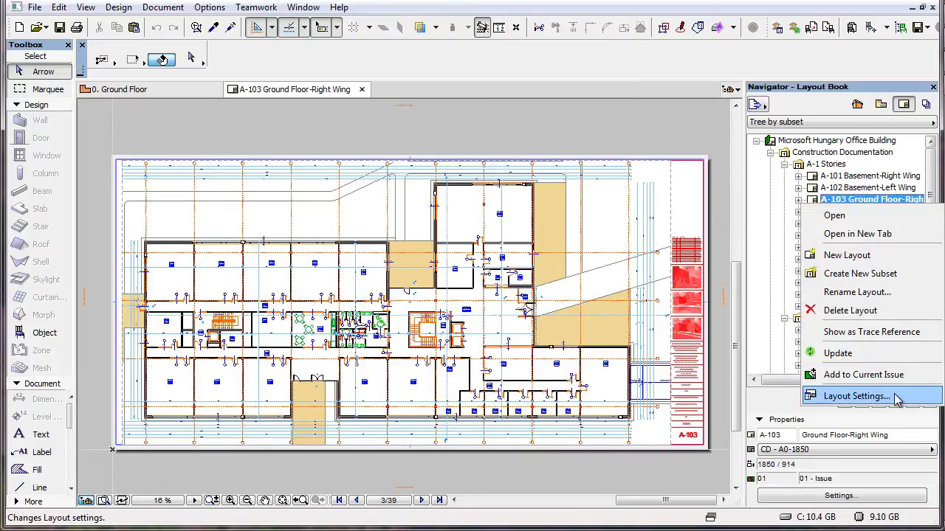
click(856, 396)
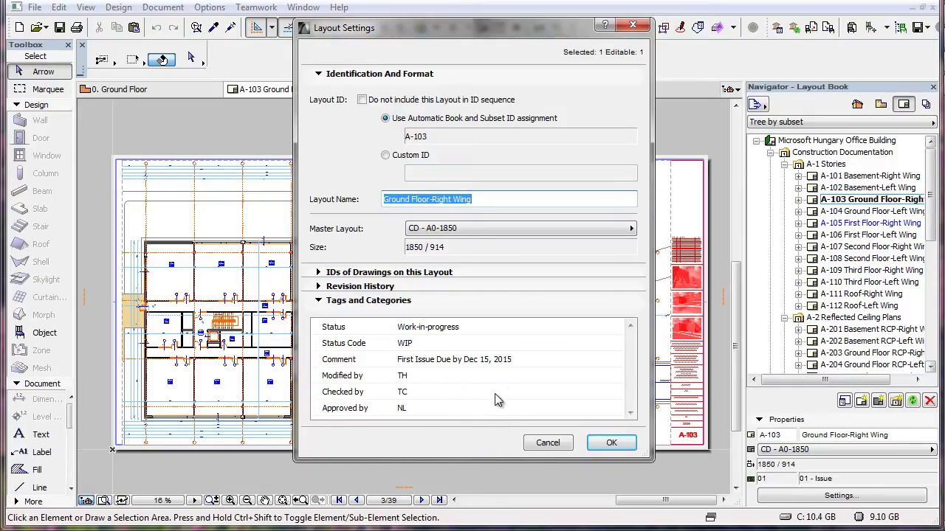
click(548, 443)
Import Custom Layout Schemes.xml into the book's Layout Scheme, merging it with the current scheme.
click(850, 141)
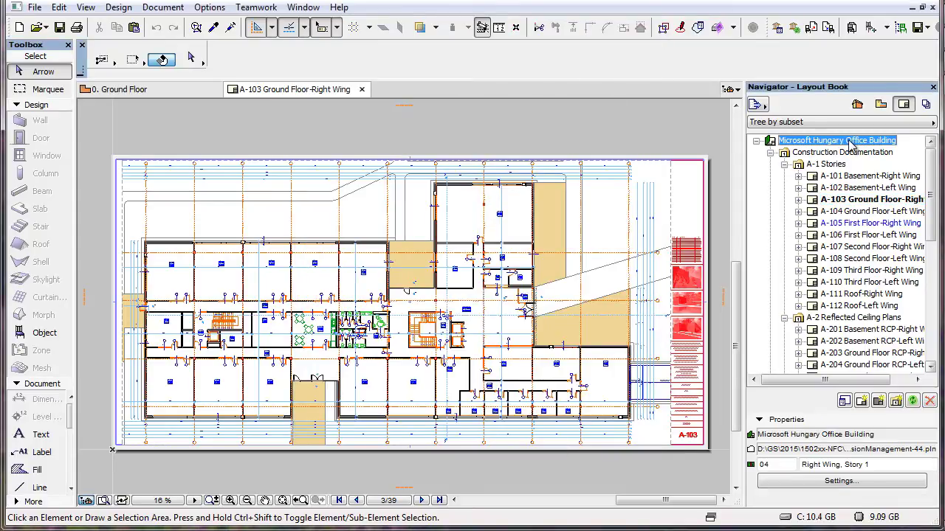
right_click(850, 141)
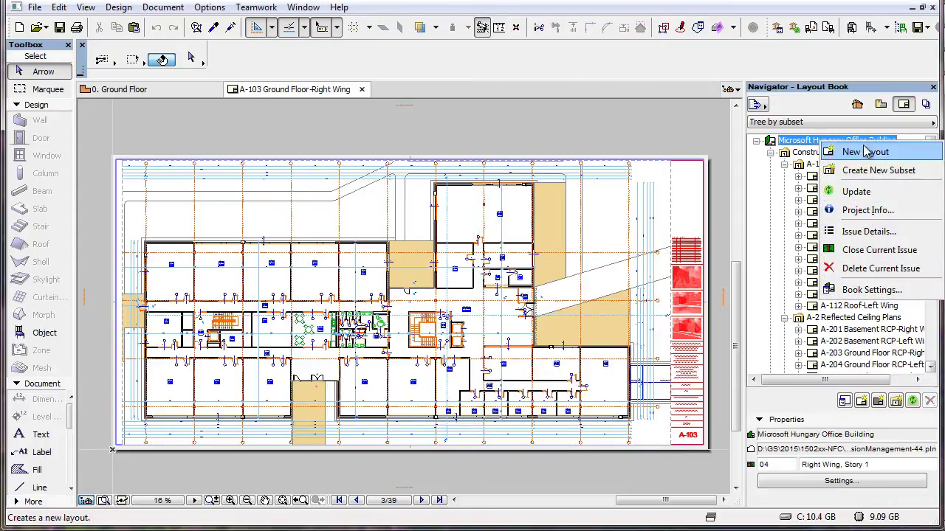
click(918, 294)
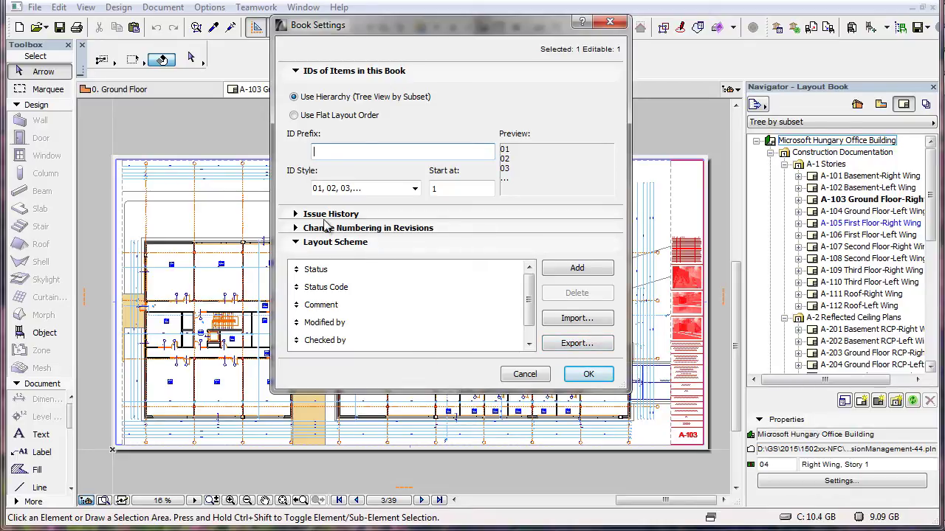
click(608, 324)
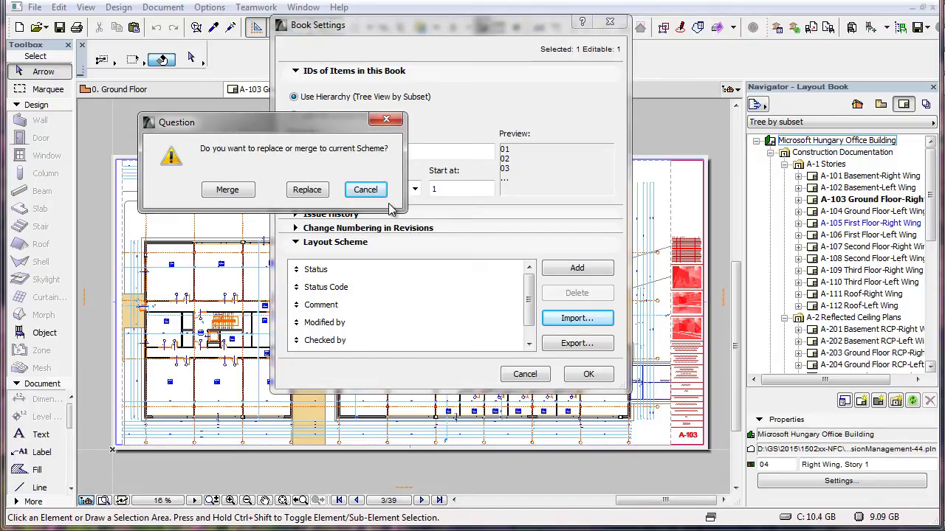
click(245, 193)
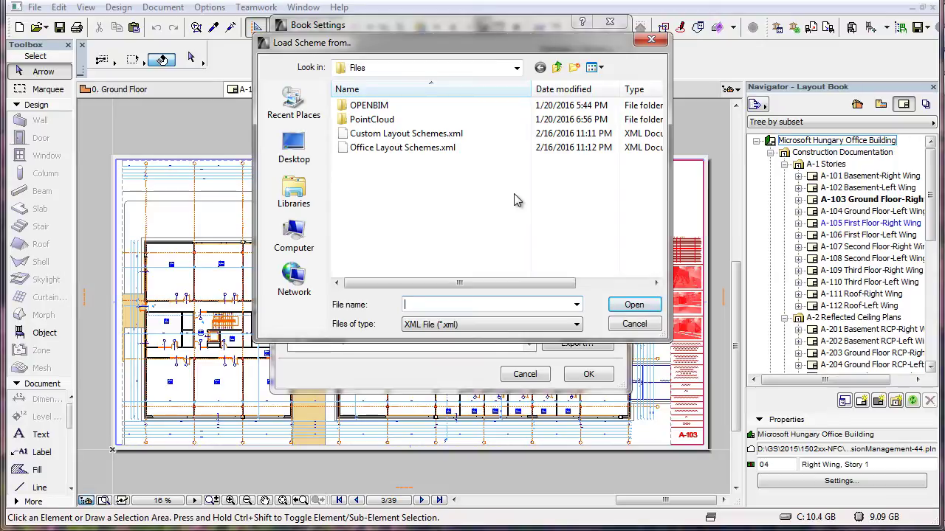
click(448, 136)
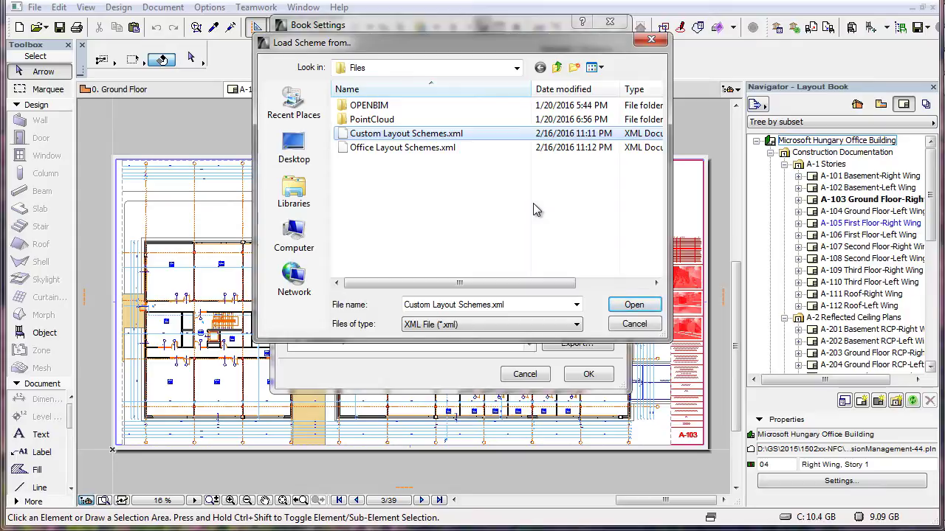
click(653, 307)
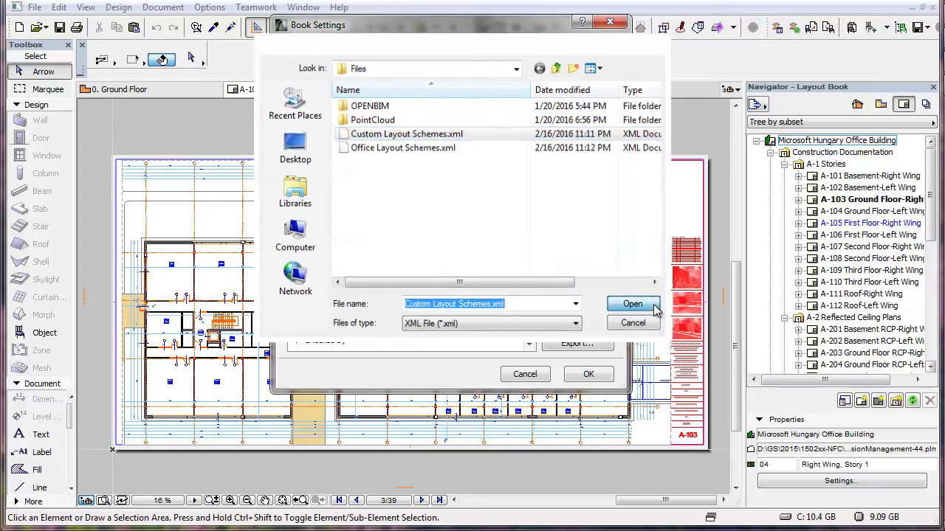
Check the merged Modification Date, Due Date and Discipline fields in the Layout Scheme, and discard the book settings changes.
drag(532, 286, 535, 325)
click(443, 305)
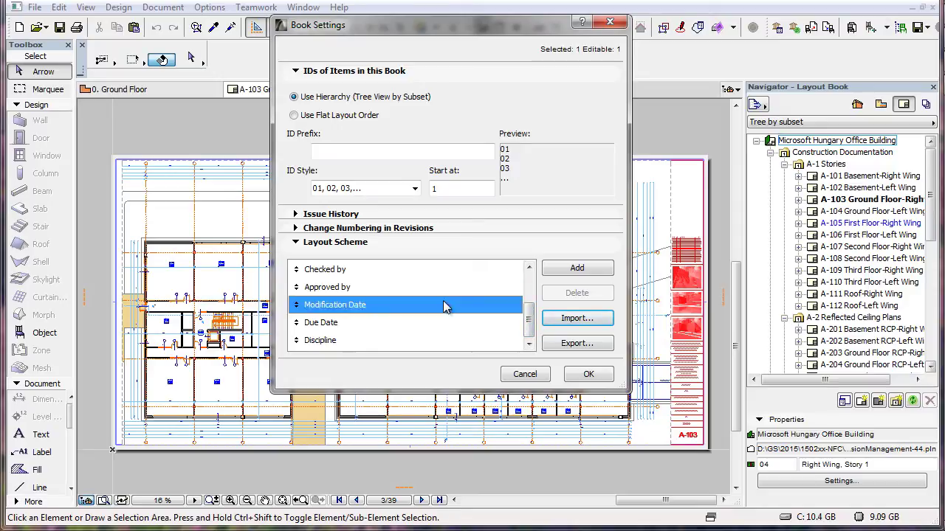
click(445, 305)
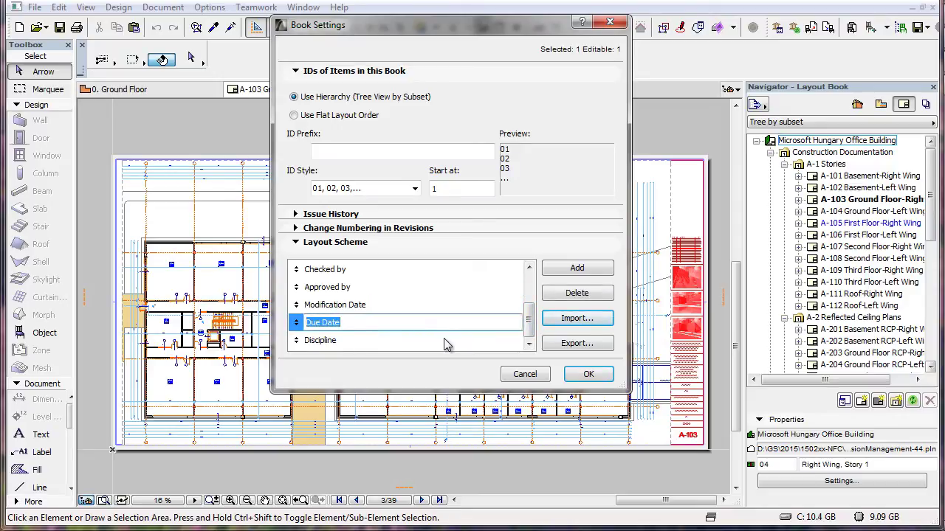
double_click(445, 340)
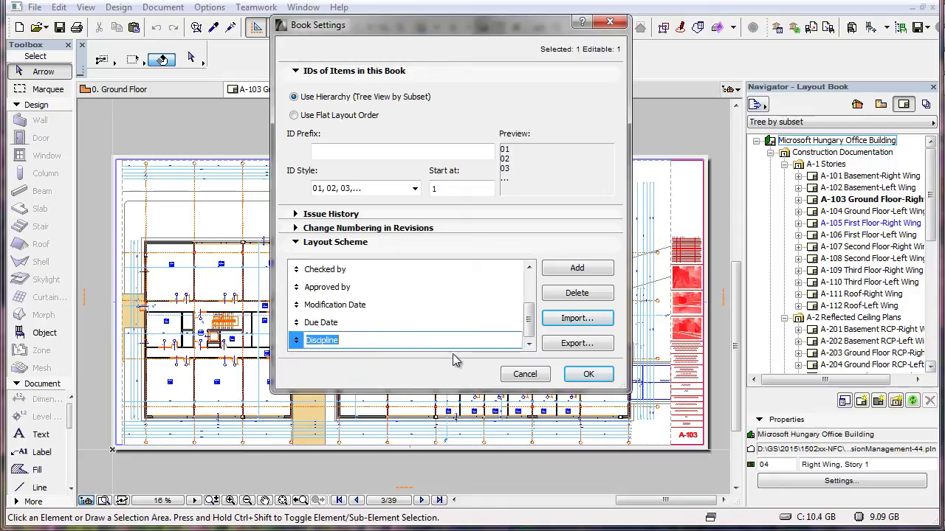
click(524, 375)
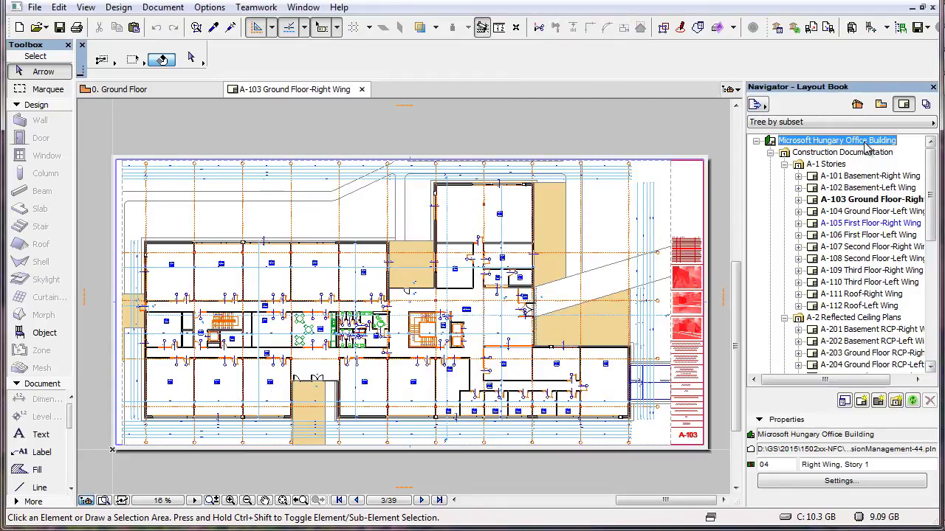
Import Custom Layout Schemes.xml into the book's Layout Scheme, replacing the current scheme.
right_click(867, 148)
click(919, 297)
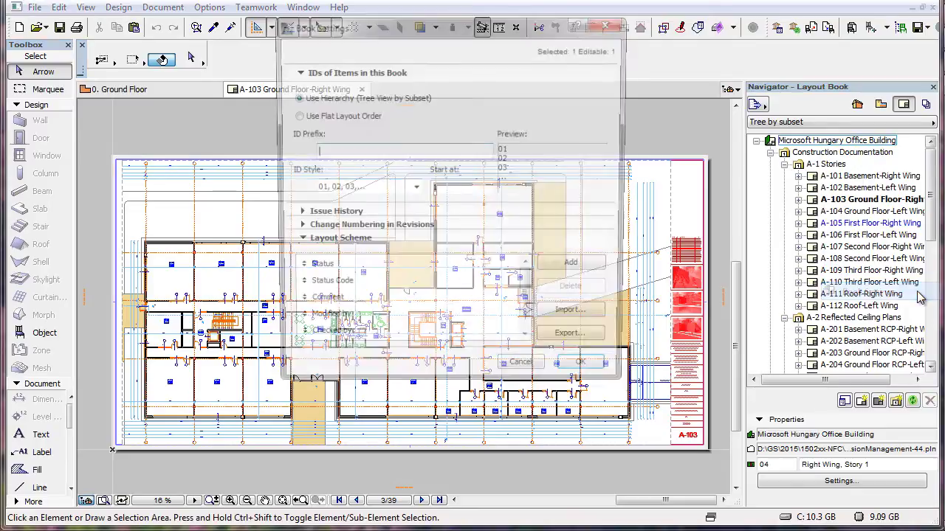
drag(532, 299, 529, 334)
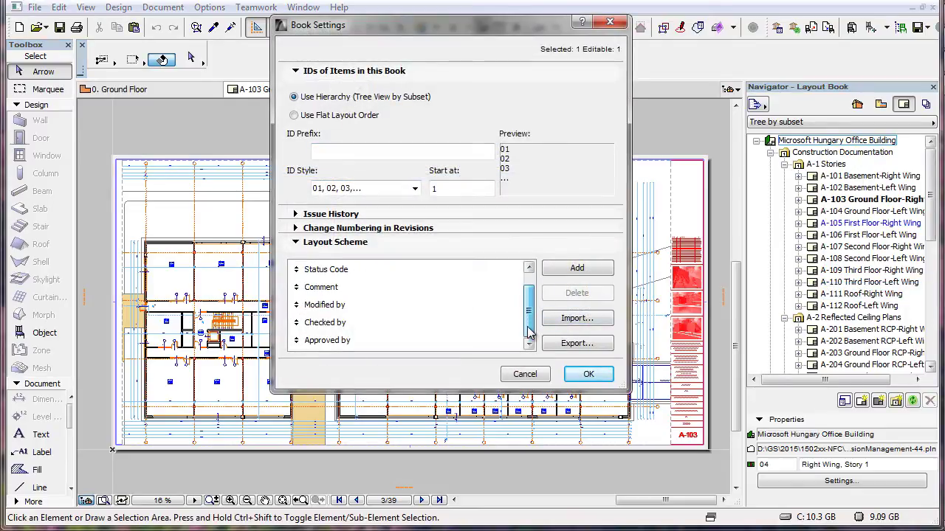
click(608, 320)
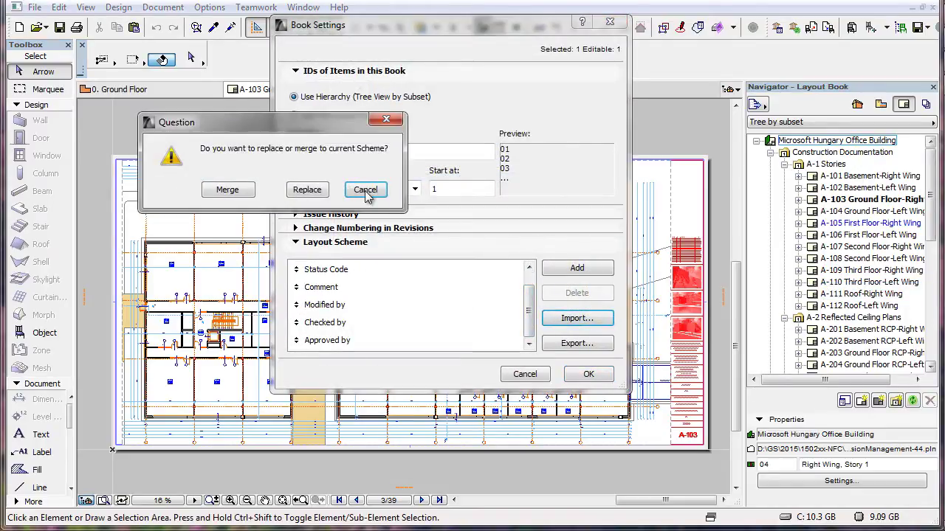
click(323, 192)
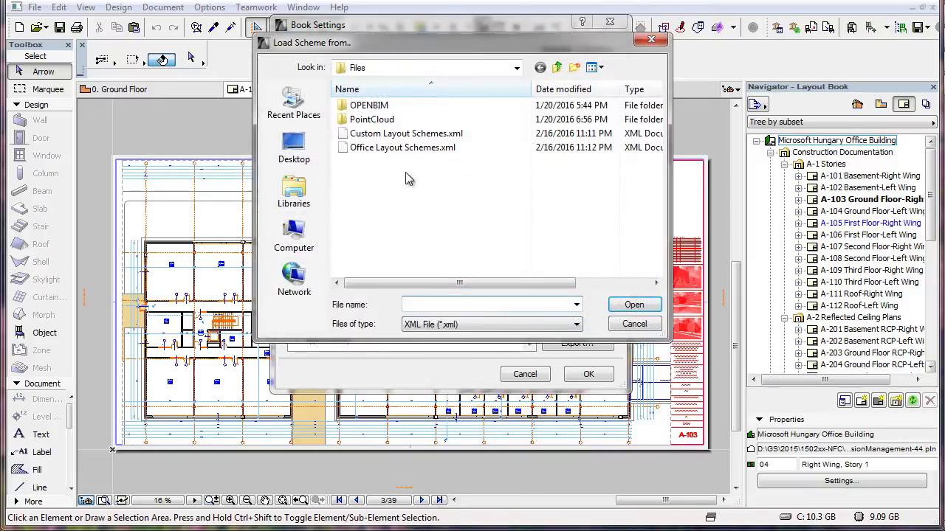
click(433, 136)
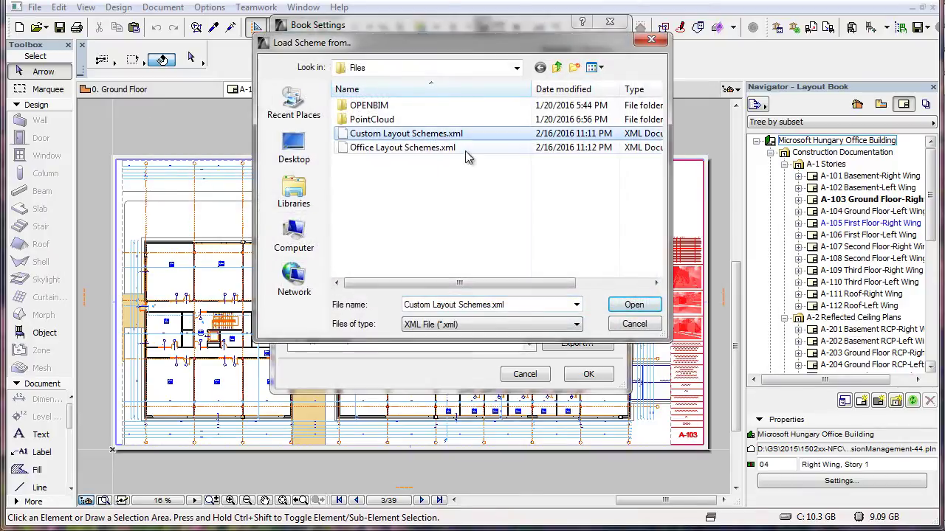
click(651, 310)
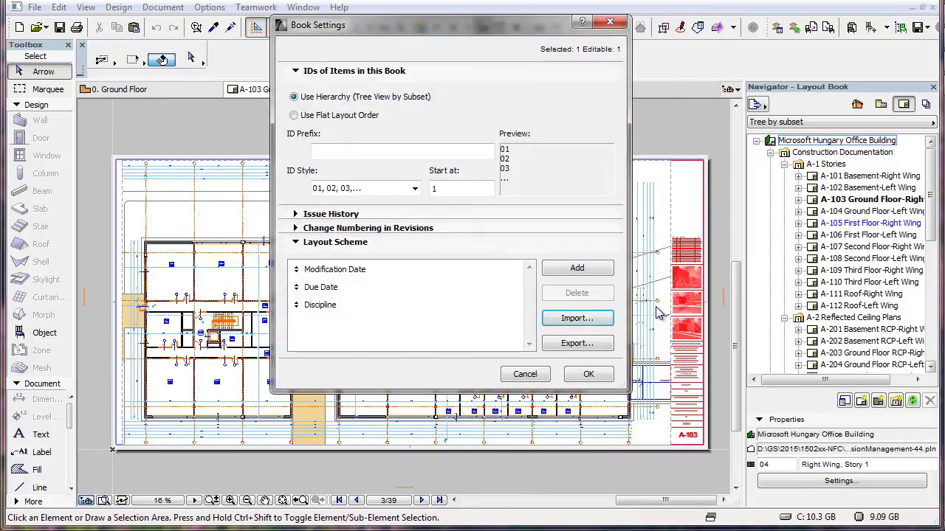
Review the fields of the replaced Layout Scheme and cancel the book settings without applying the import.
click(453, 268)
click(449, 287)
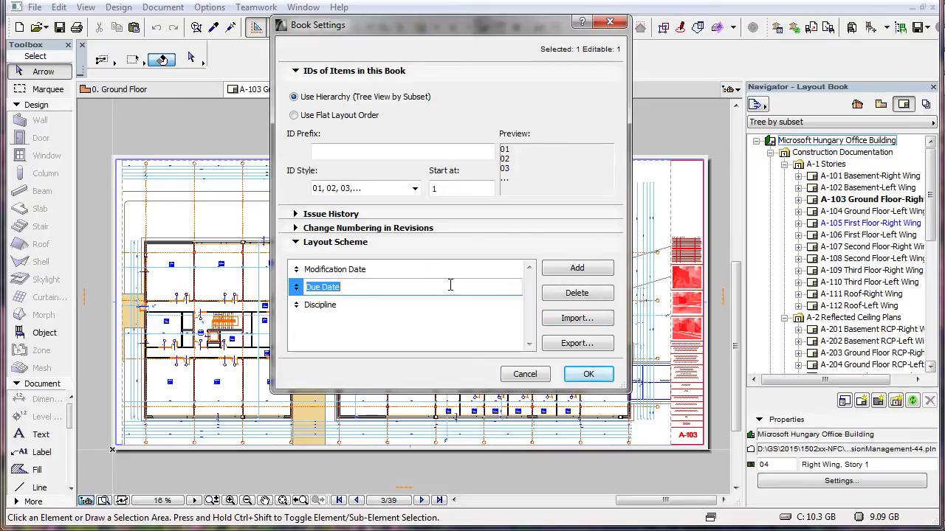
click(450, 304)
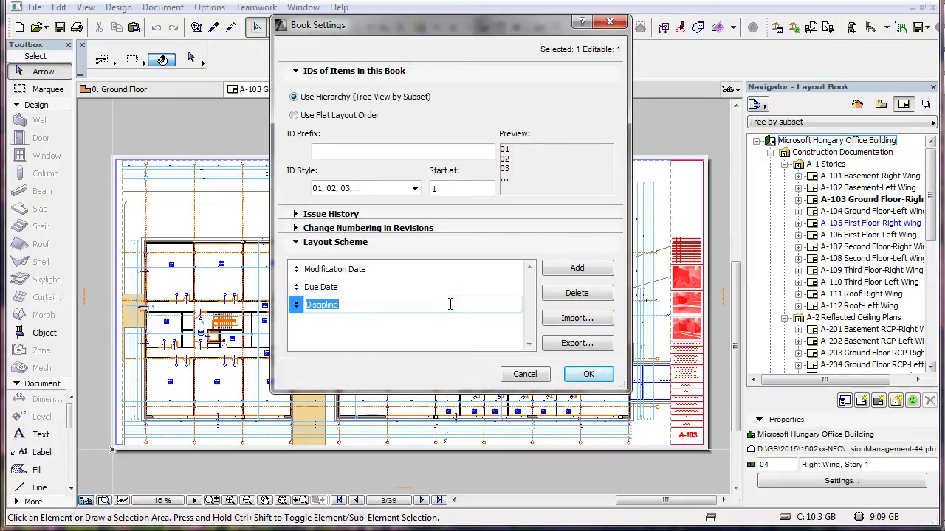
click(526, 375)
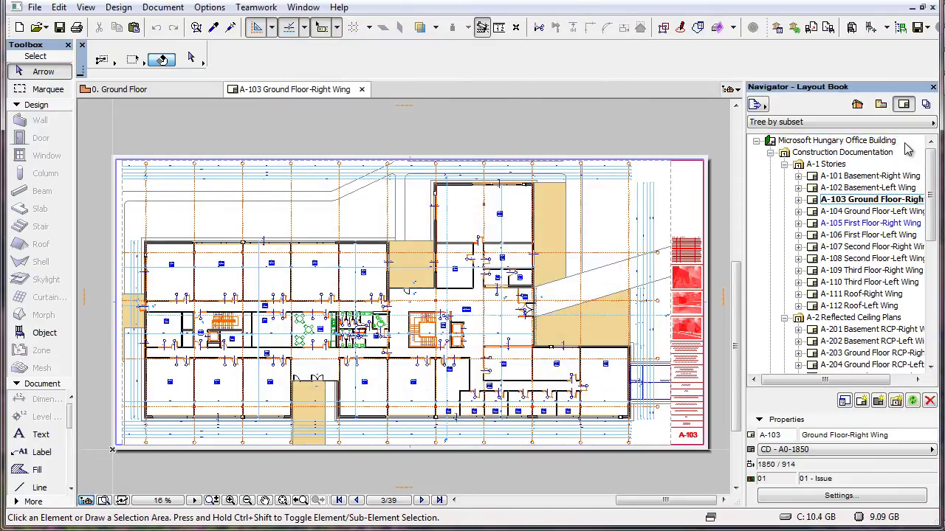
Export the book's Layout Scheme to an XML file named "Residential Layout Scheme" in the Files folder.
click(897, 140)
right_click(899, 140)
click(910, 287)
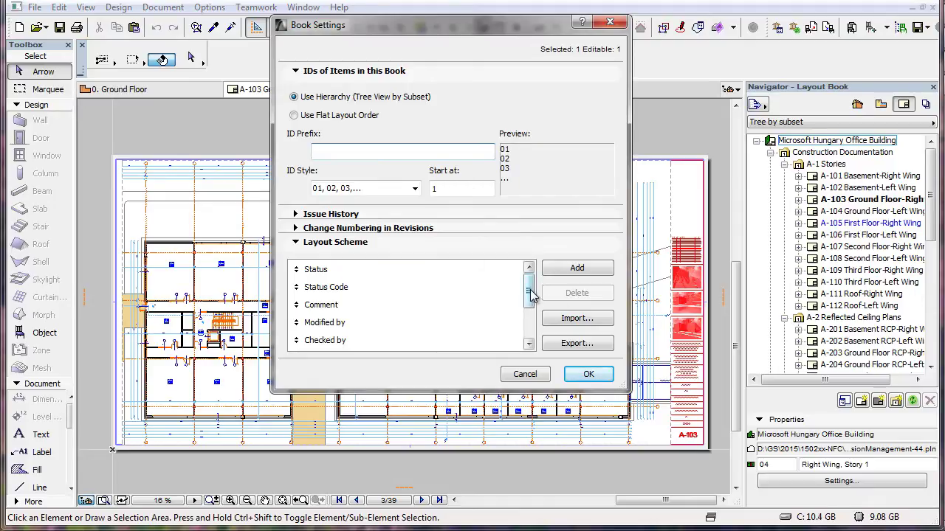
drag(529, 295, 537, 338)
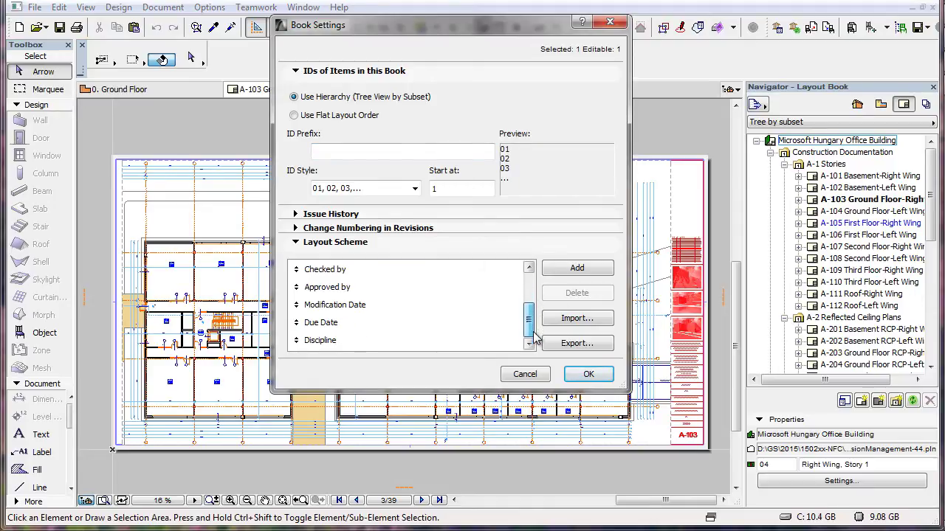
click(598, 345)
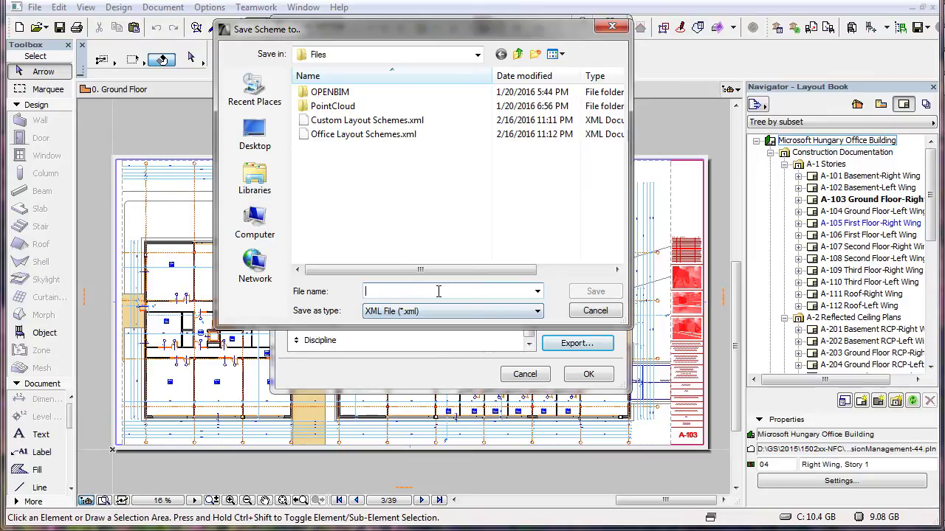
click(439, 293)
text(Residential)
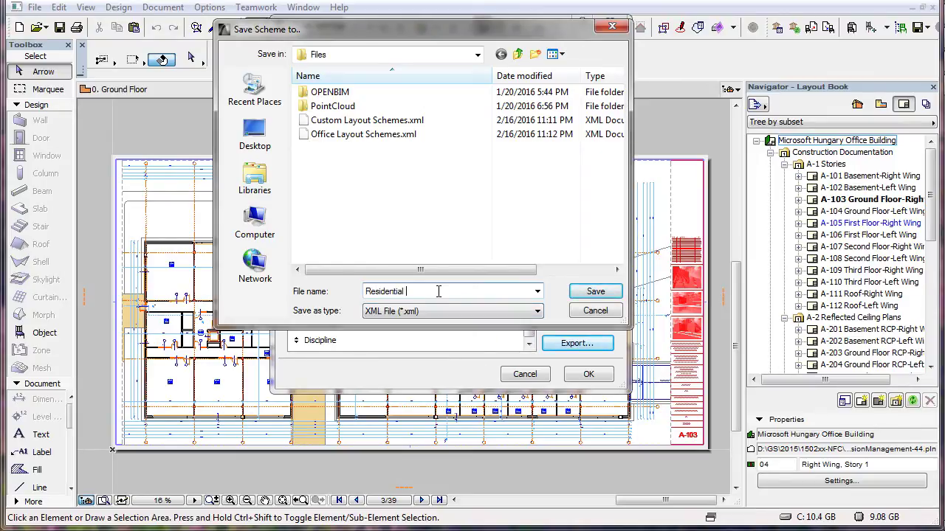
text( Layout Scheme)
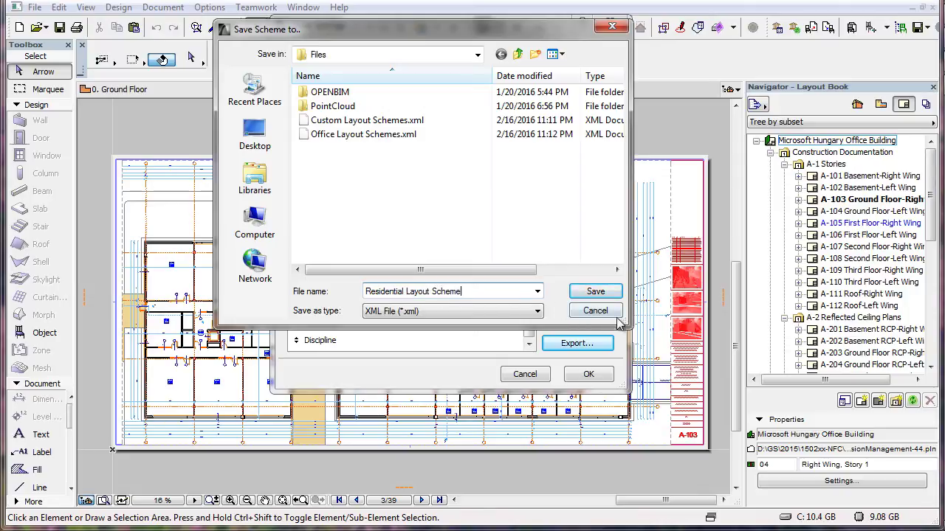
click(608, 293)
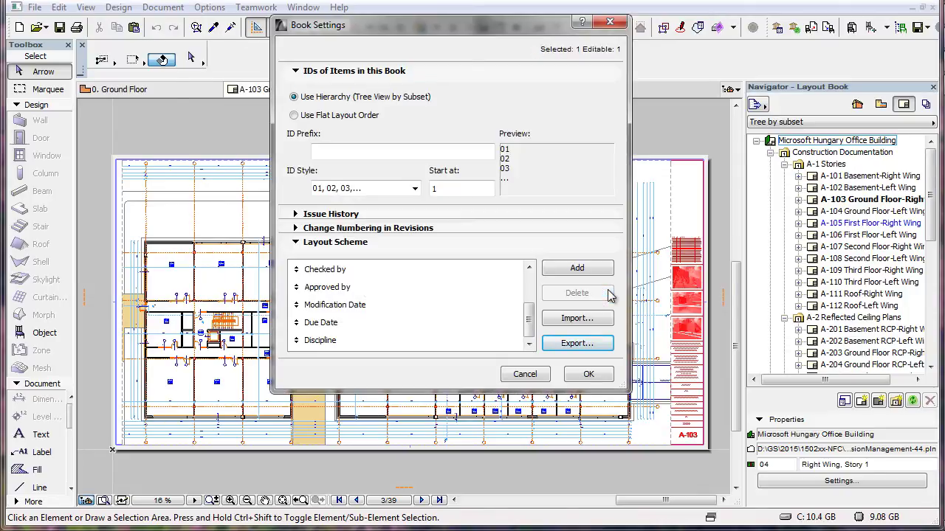